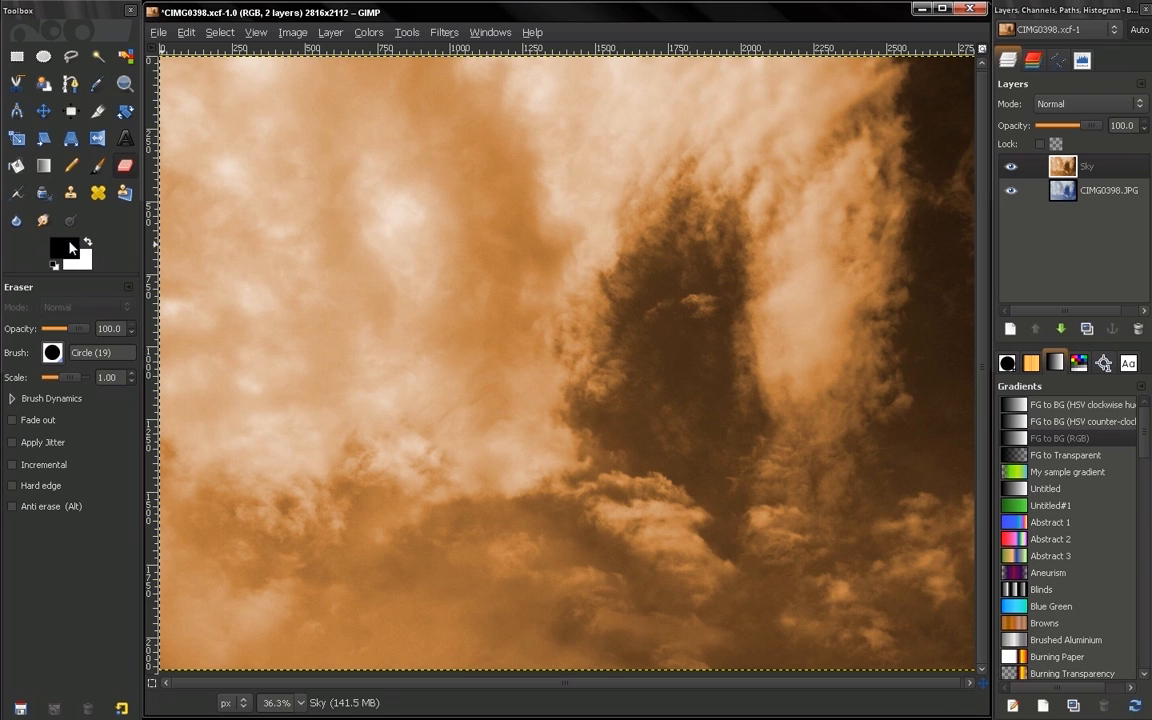
# Inspect the foreground color without changing it, and set the background color to yellow (eaf11f)
pyautogui.click(64, 246)
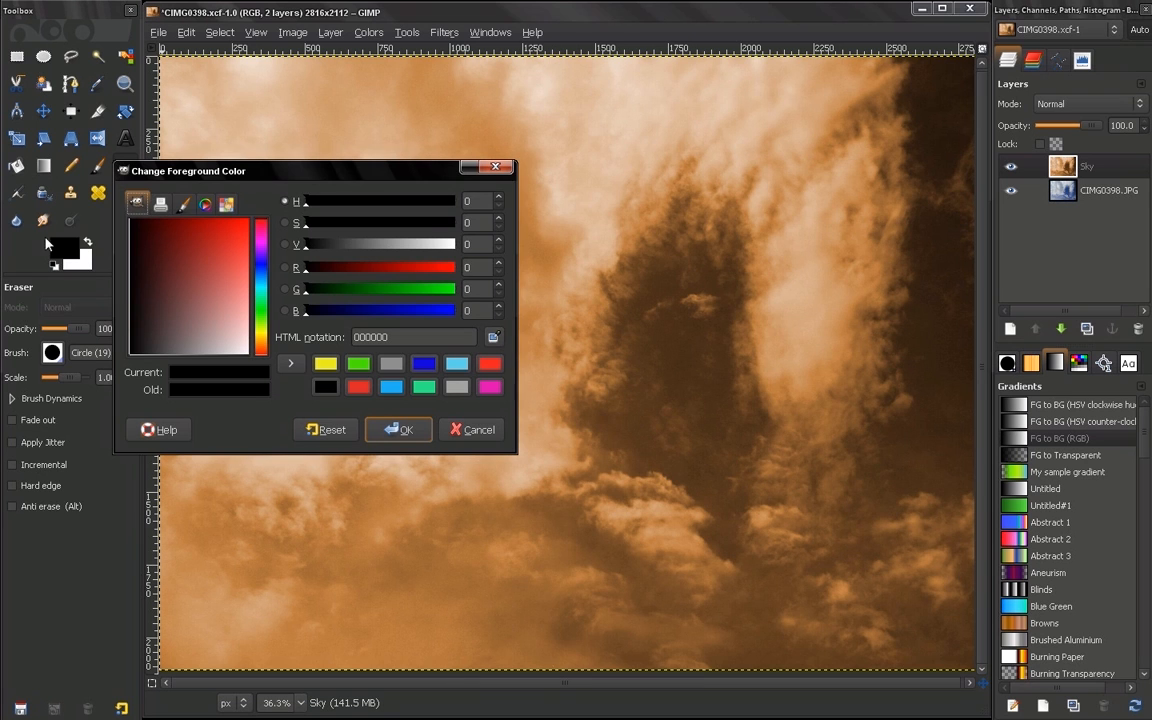
pyautogui.click(472, 430)
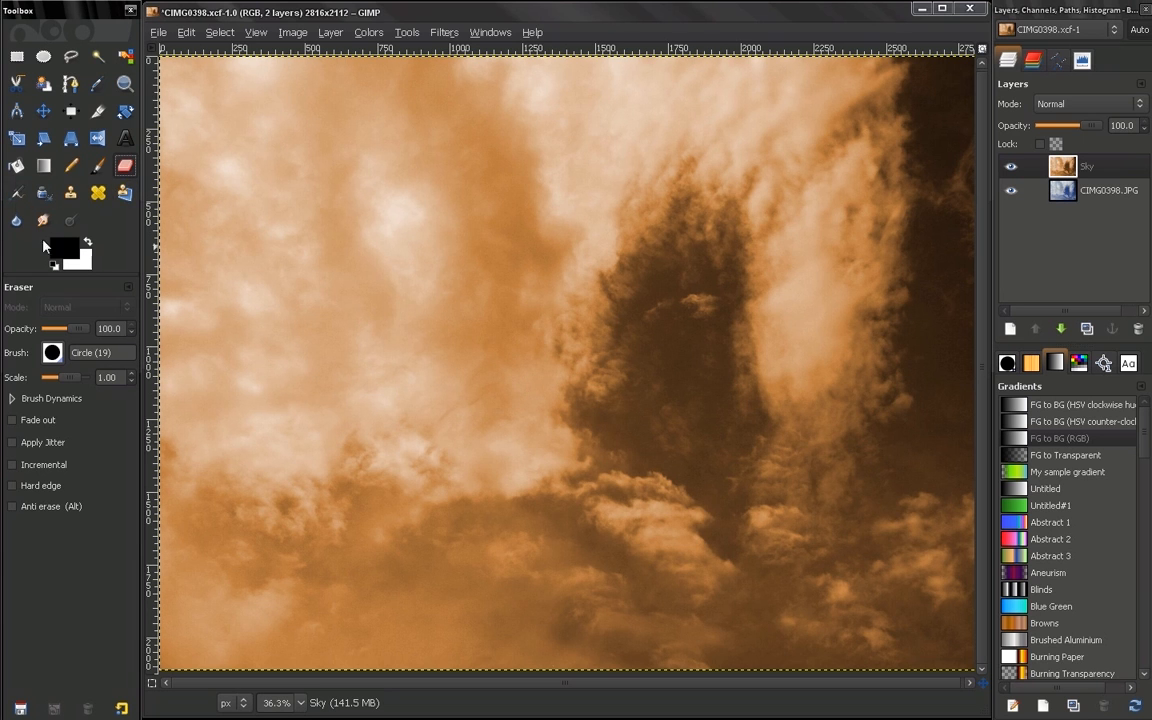
pyautogui.click(91, 270)
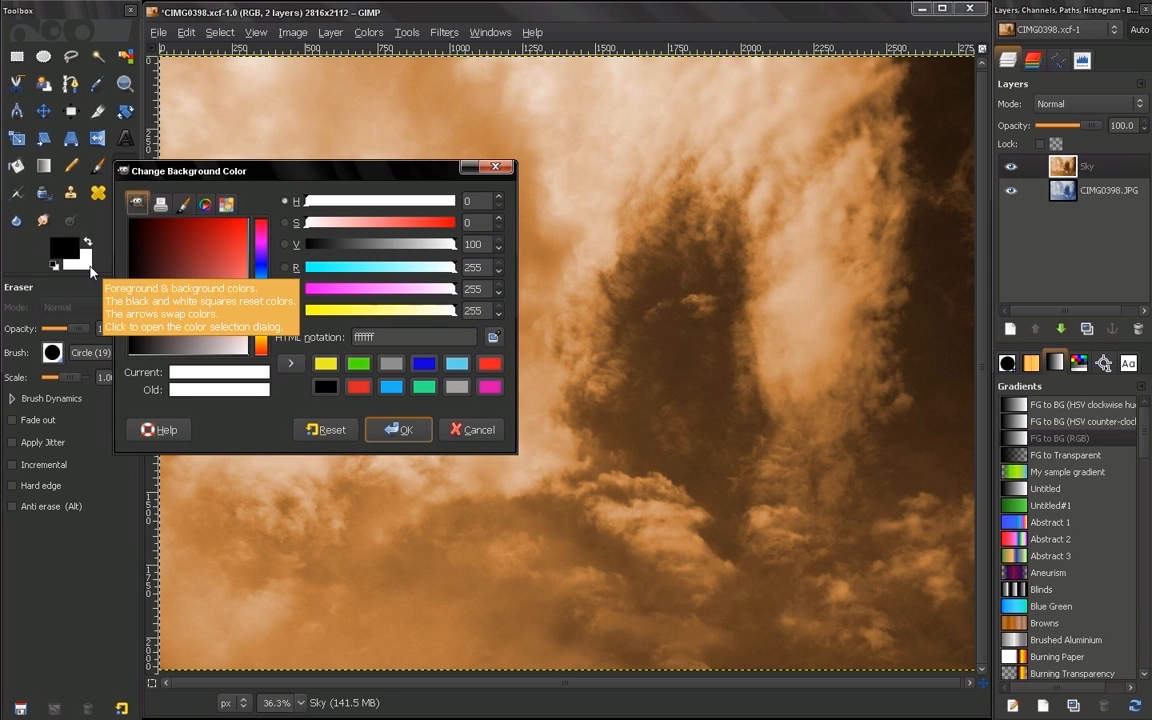
pyautogui.moveTo(312, 171); pyautogui.dragTo(343, 167)
pyautogui.click(355, 360)
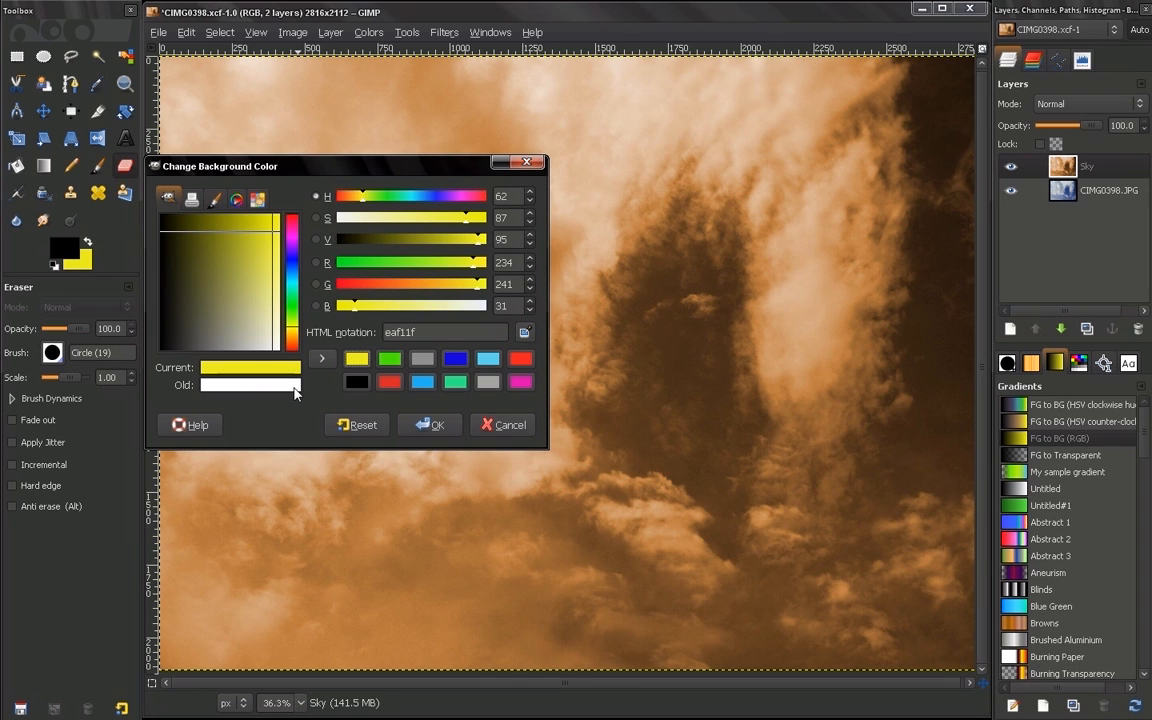
pyautogui.click(438, 425)
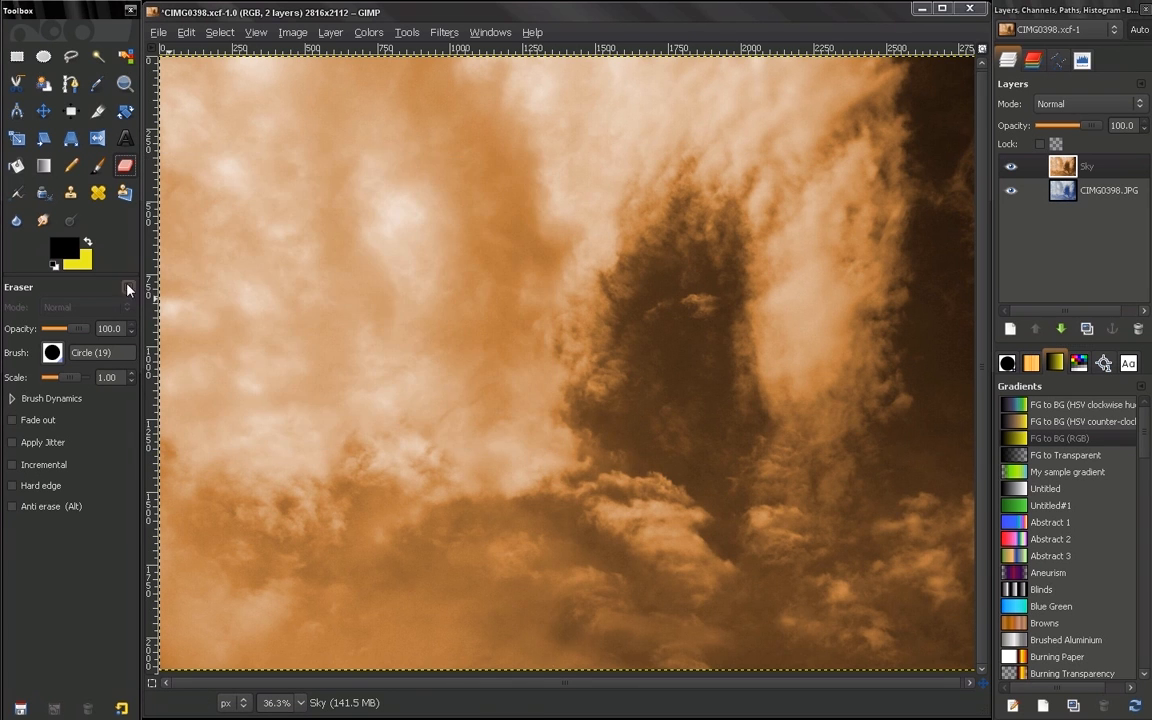
# Reset the foreground and background colors to black and white, then swap them and swap them back
pyautogui.click(54, 266)
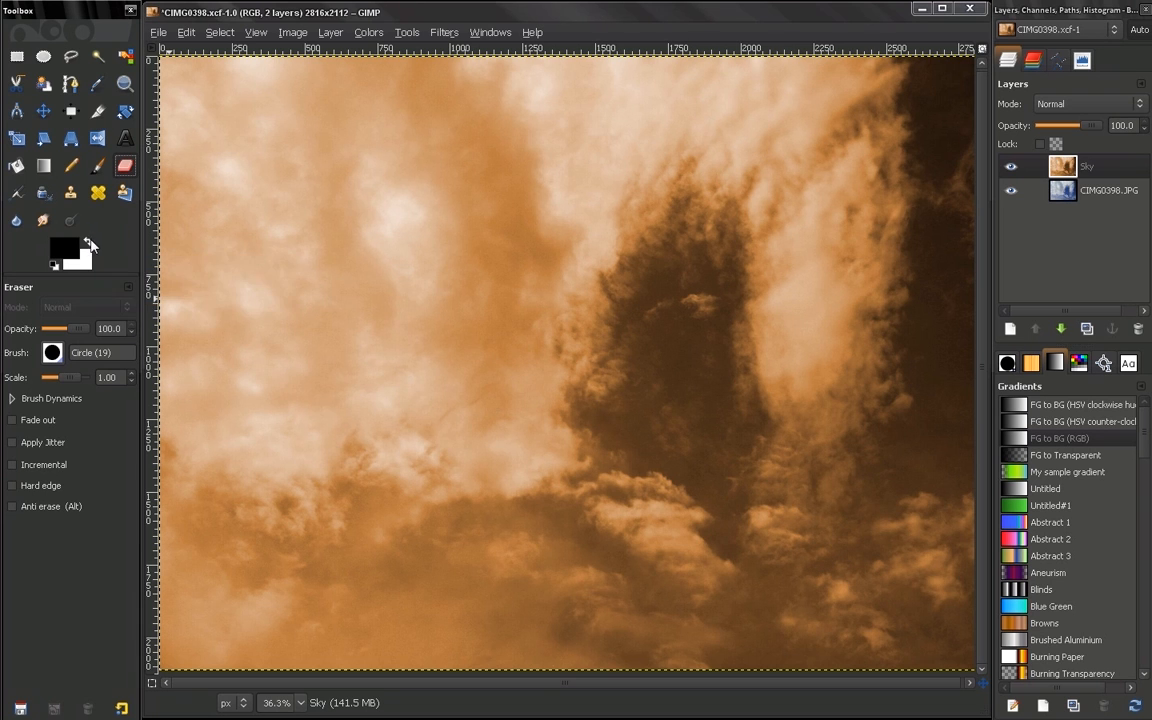
pyautogui.click(88, 242)
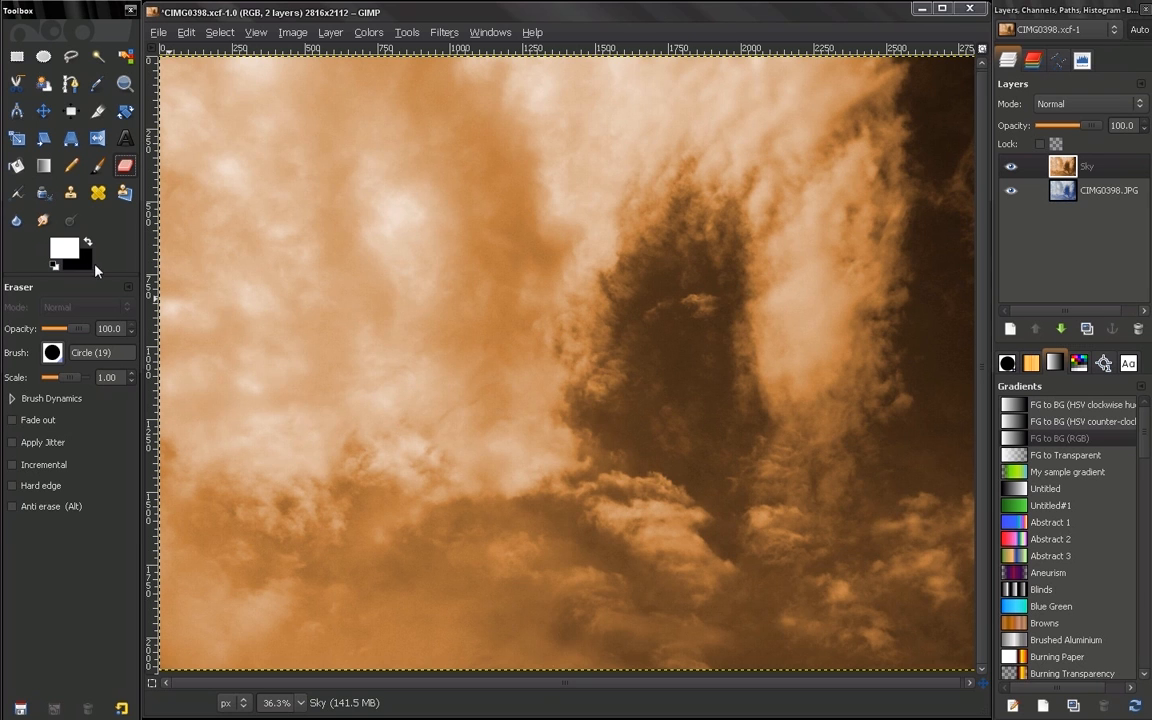
pyautogui.click(88, 243)
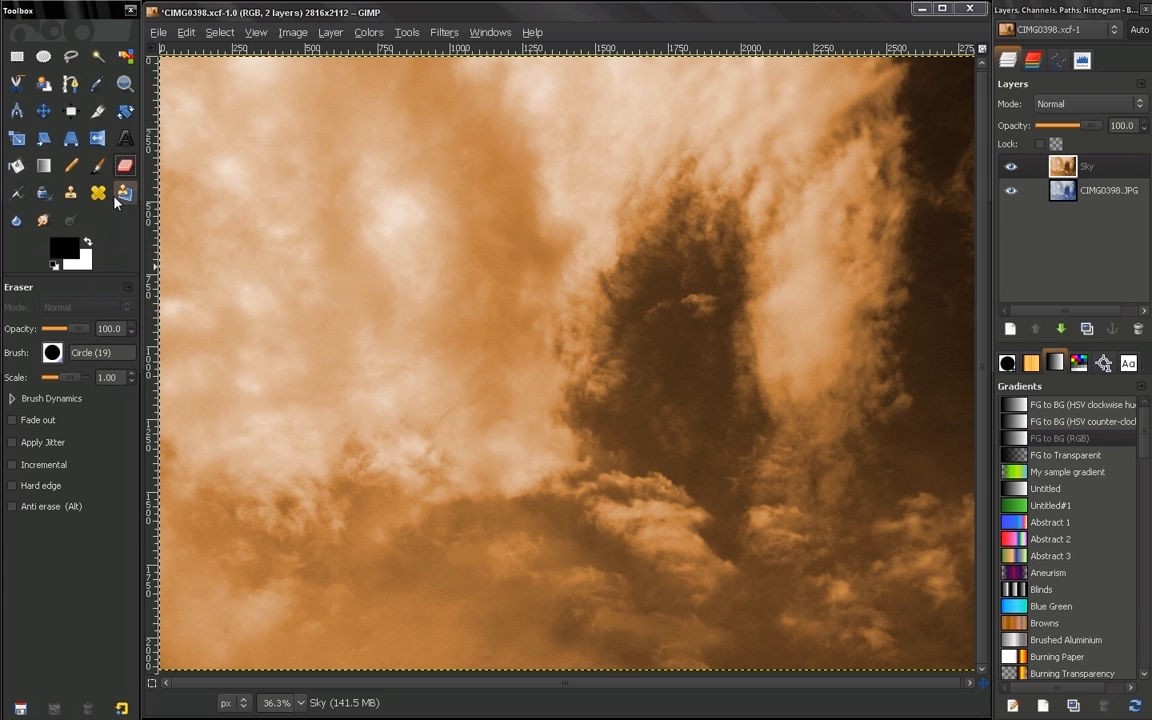
# Use Quick Mask and the Paintbrush with white to create an oval selection over the bright cloud in the image's upper-left area
pyautogui.click(97, 166)
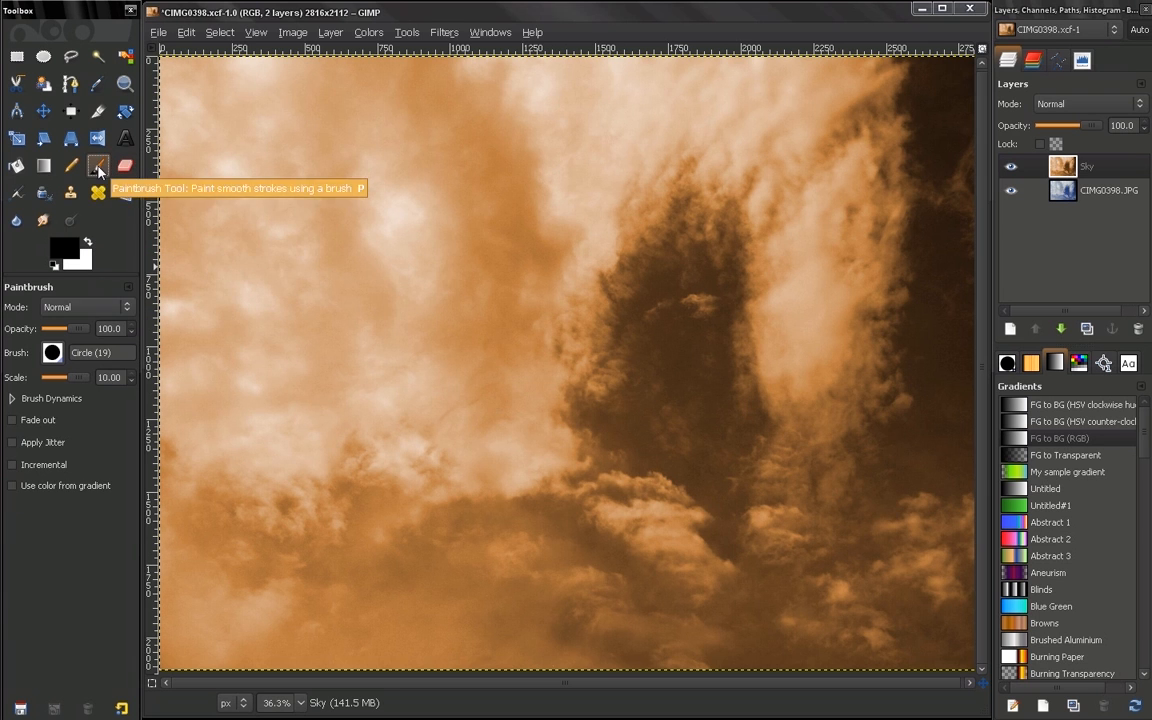
pyautogui.click(152, 684)
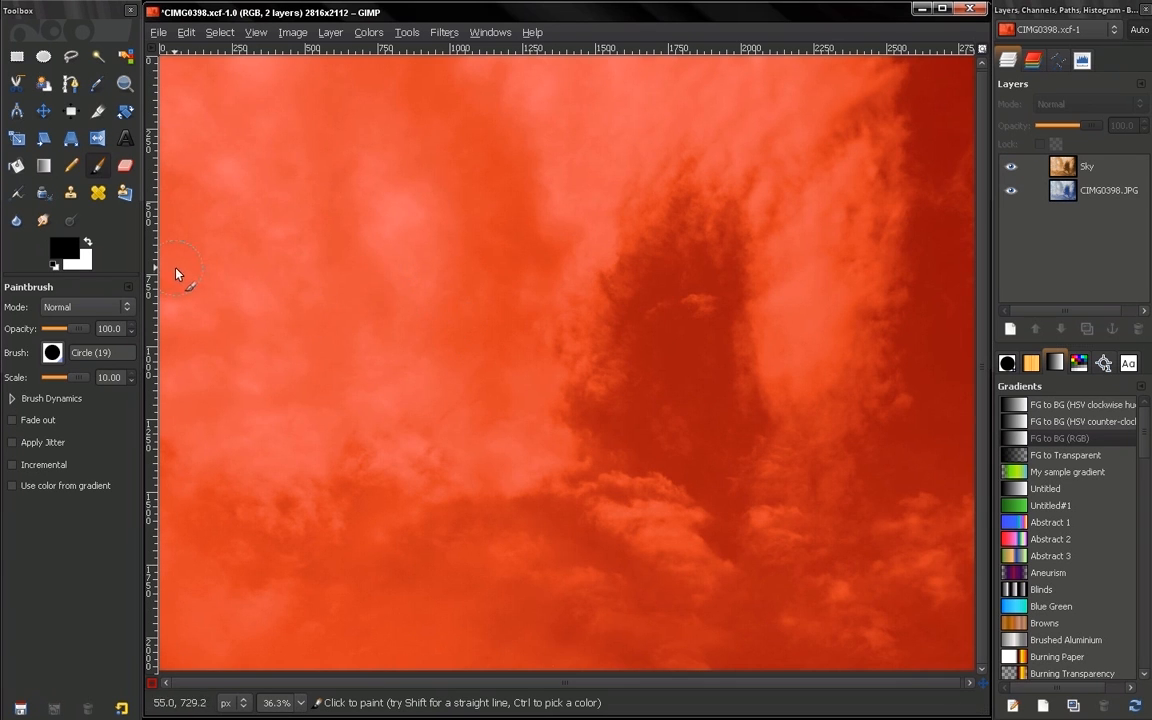
pyautogui.click(87, 243)
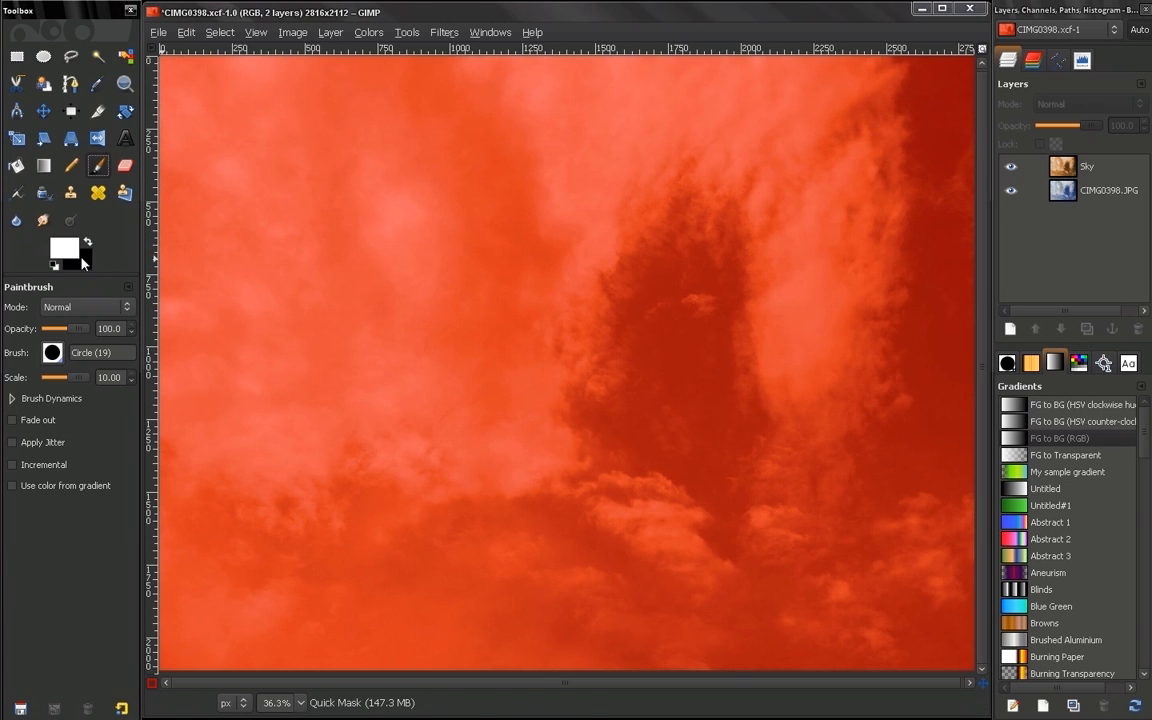
pyautogui.moveTo(310, 237)
pyautogui.mouseDown()
pyautogui.moveTo(452, 220)
pyautogui.moveTo(388, 201)
pyautogui.moveTo(307, 217)
pyautogui.moveTo(332, 244)
pyautogui.moveTo(480, 240)
pyautogui.mouseUp()
pyautogui.click(152, 684)
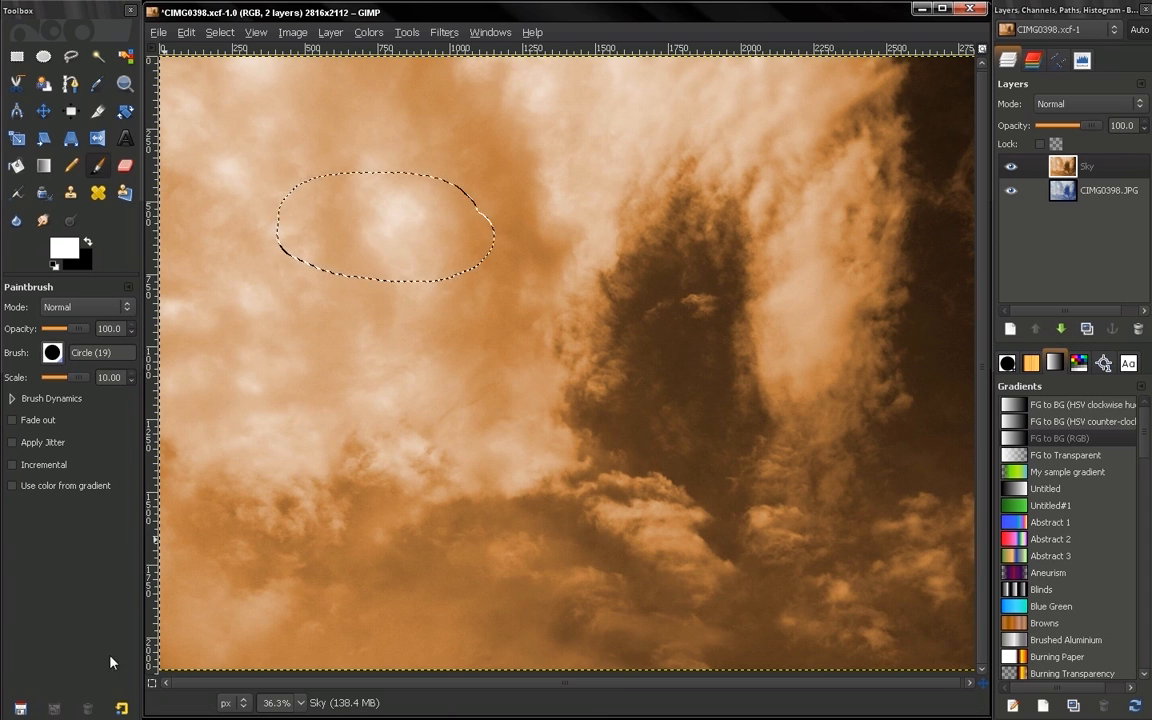
# Remove the oval selection by painting over it with black in Quick Mask, and return to normal editing
pyautogui.click(152, 684)
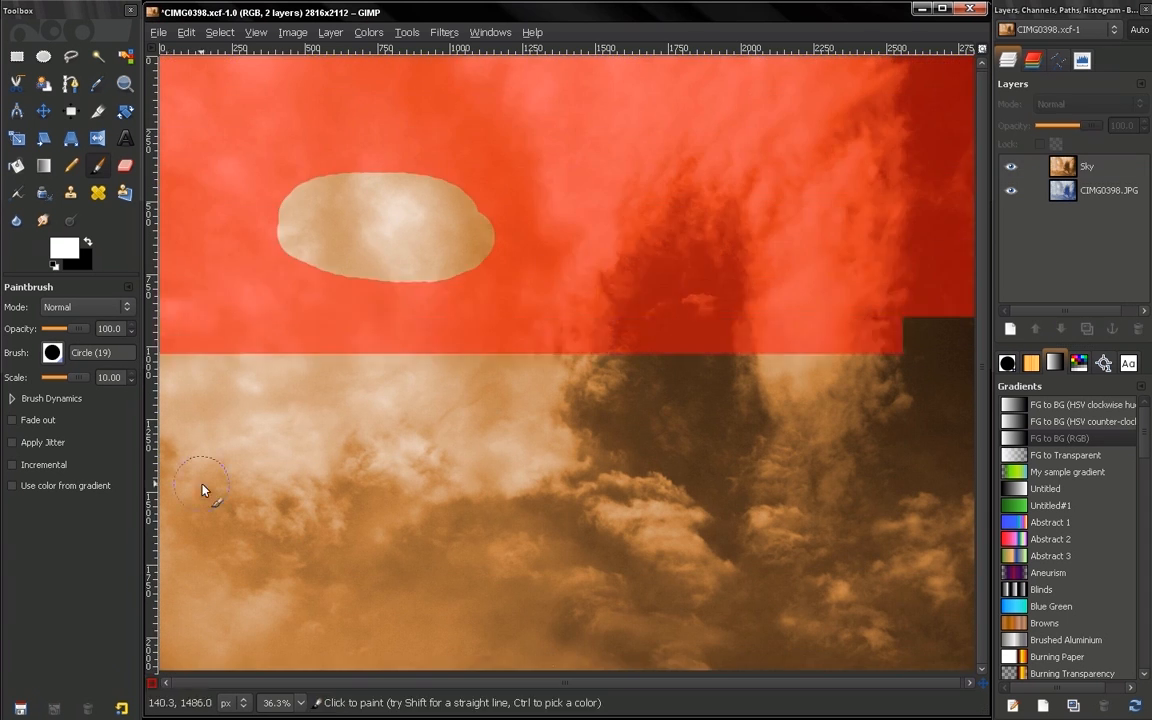
pyautogui.click(87, 242)
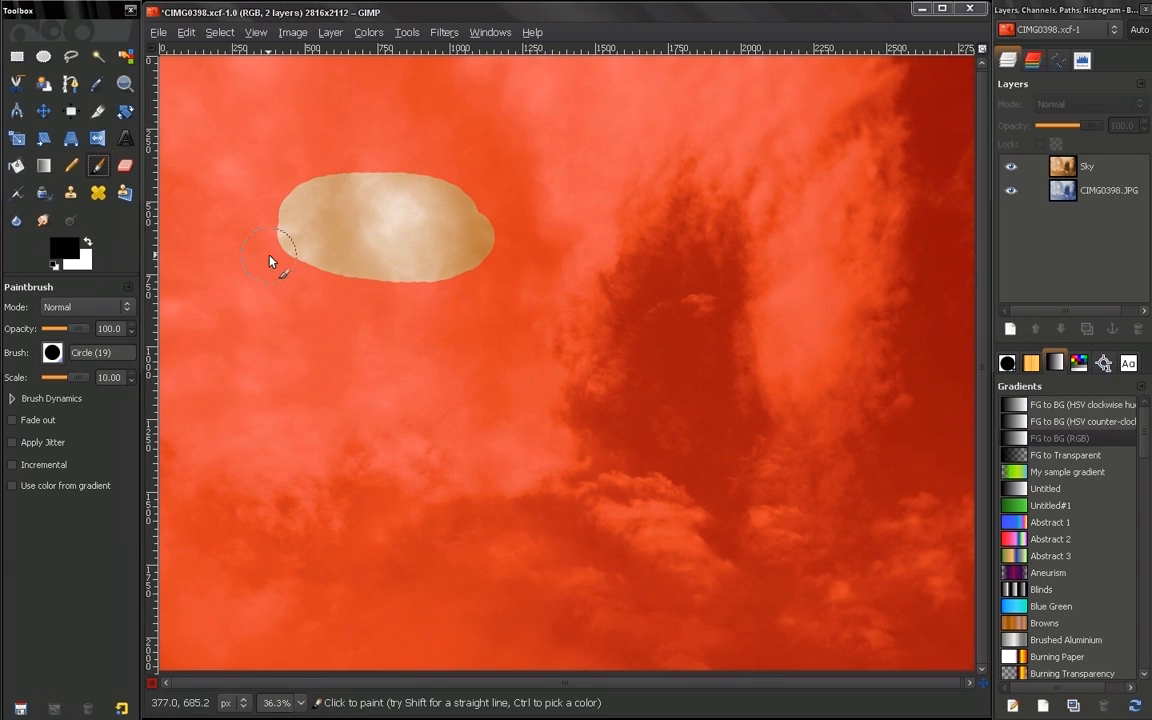
pyautogui.moveTo(260, 249)
pyautogui.mouseDown()
pyautogui.moveTo(434, 284)
pyautogui.moveTo(491, 259)
pyautogui.moveTo(503, 237)
pyautogui.moveTo(453, 263)
pyautogui.moveTo(350, 253)
pyautogui.moveTo(282, 238)
pyautogui.moveTo(239, 208)
pyautogui.moveTo(278, 174)
pyautogui.moveTo(383, 156)
pyautogui.moveTo(481, 199)
pyautogui.moveTo(511, 235)
pyautogui.moveTo(420, 177)
pyautogui.moveTo(332, 159)
pyautogui.moveTo(287, 167)
pyautogui.moveTo(275, 194)
pyautogui.moveTo(458, 226)
pyautogui.mouseUp()
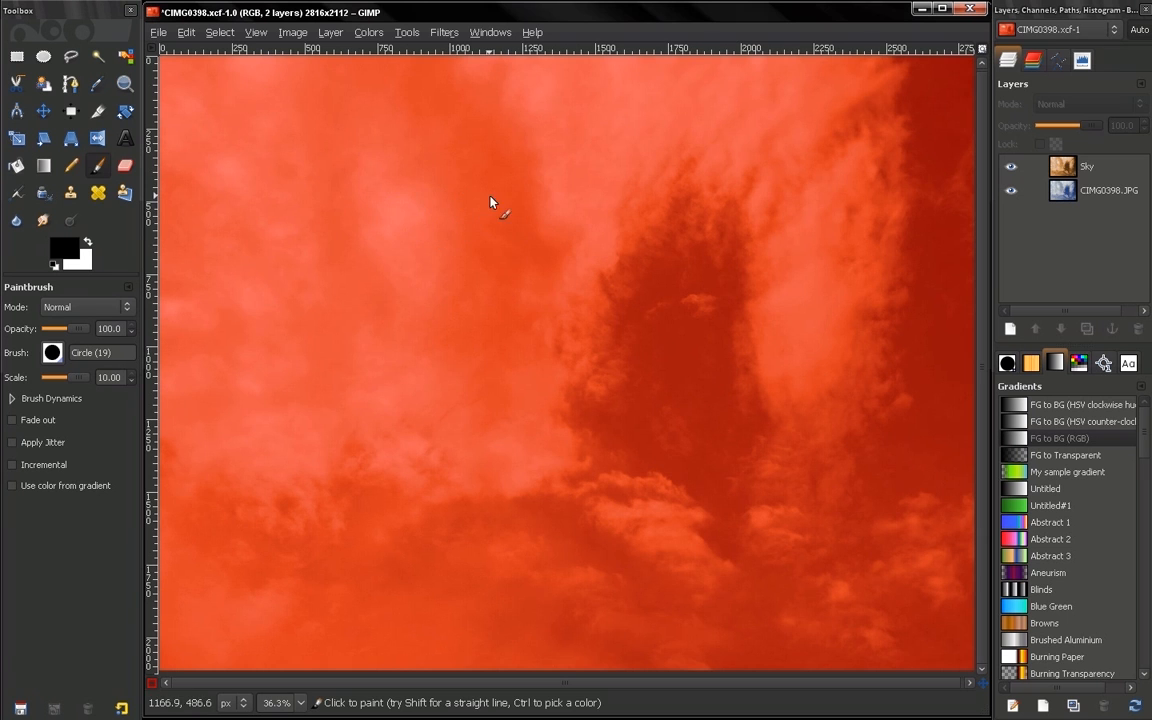
pyautogui.click(151, 685)
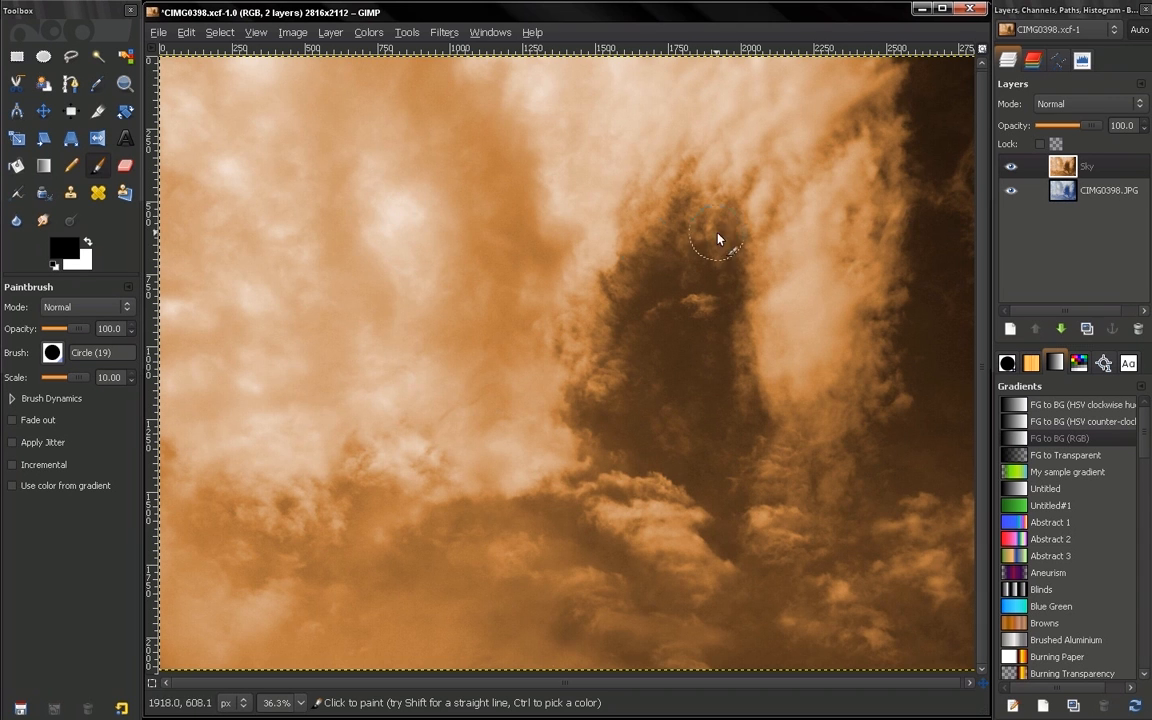
# Hide and reshow the Sky layer to compare it with the original photo, and add a White (full opacity) layer mask to it
pyautogui.click(1013, 167)
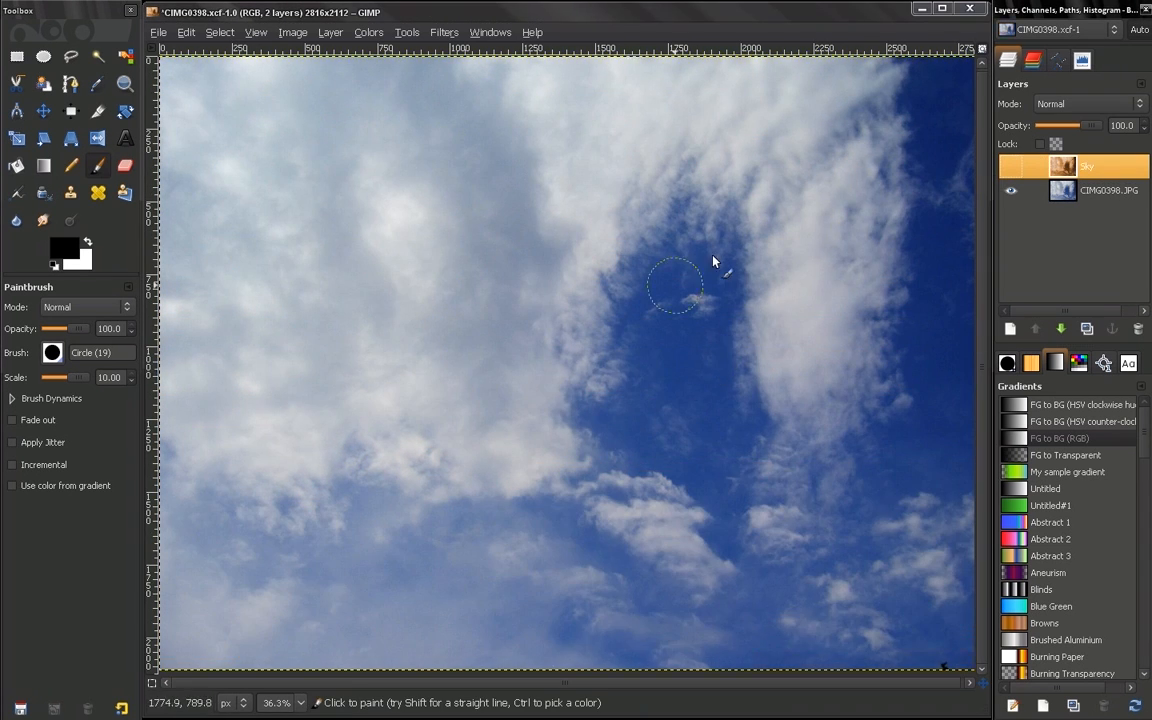
pyautogui.click(1008, 167)
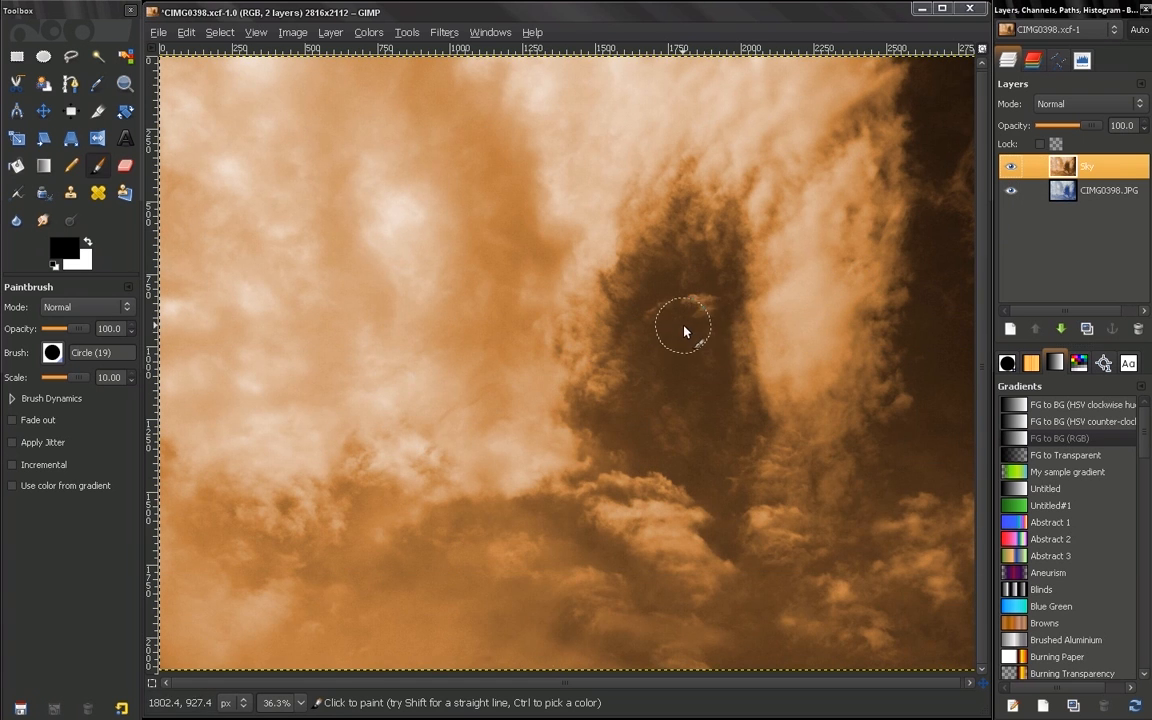
pyautogui.rightClick(1068, 172)
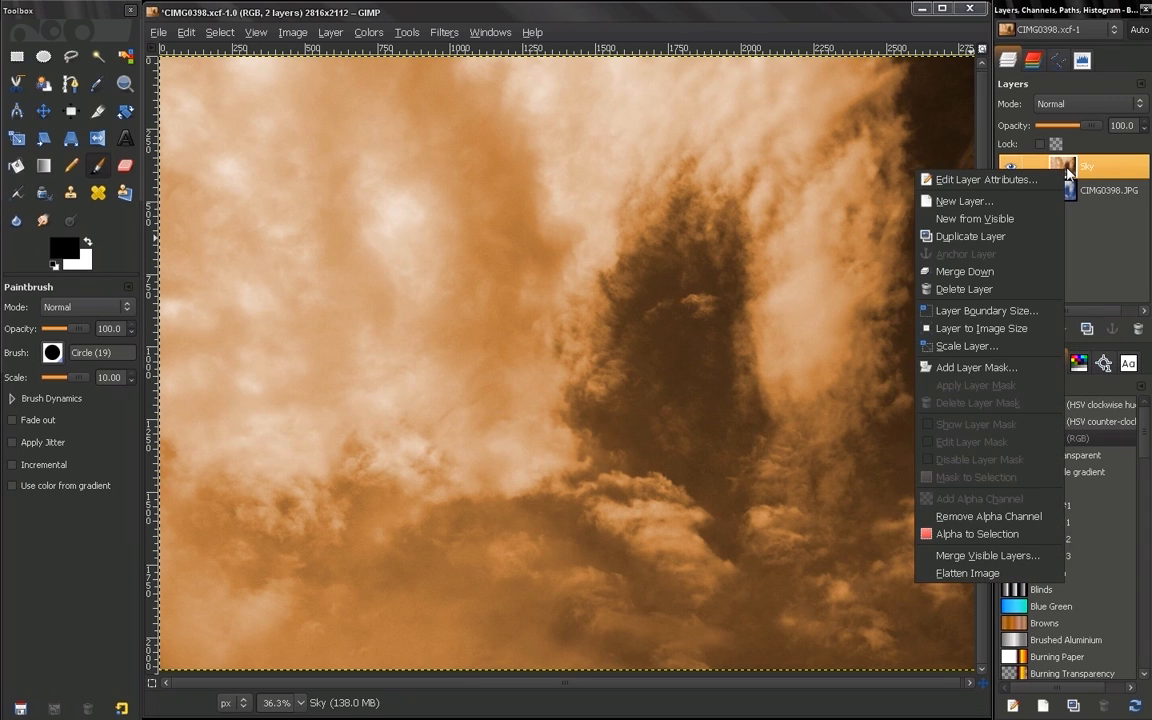
pyautogui.click(976, 367)
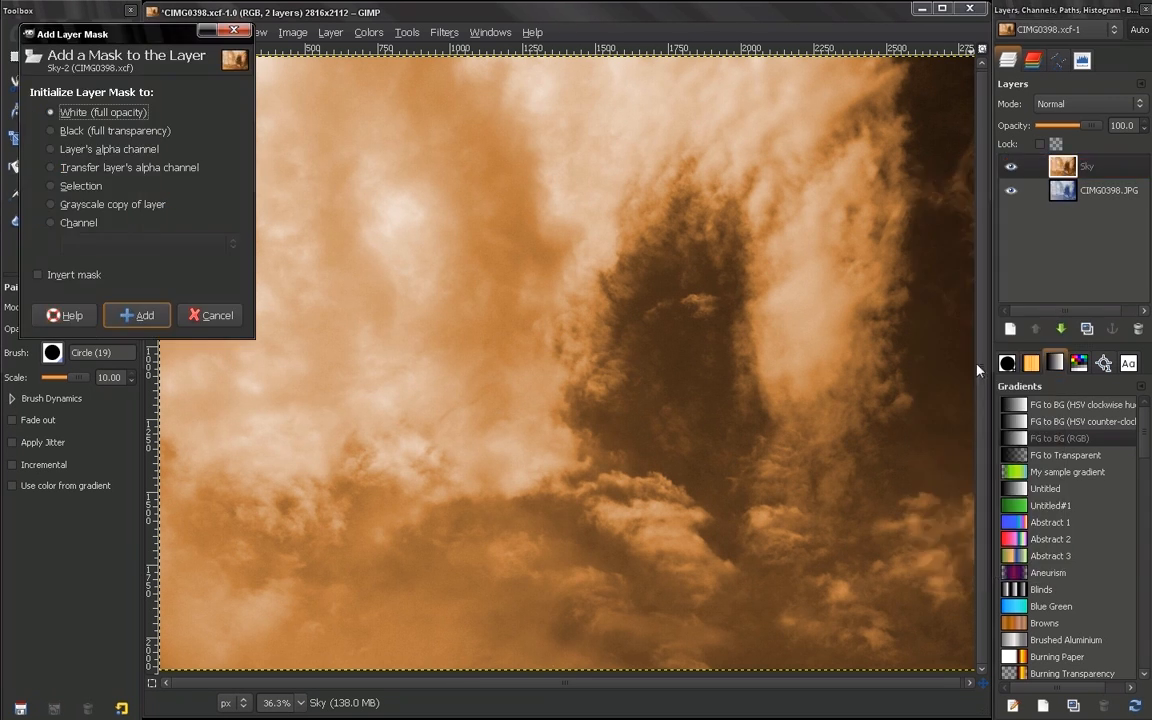
pyautogui.click(150, 314)
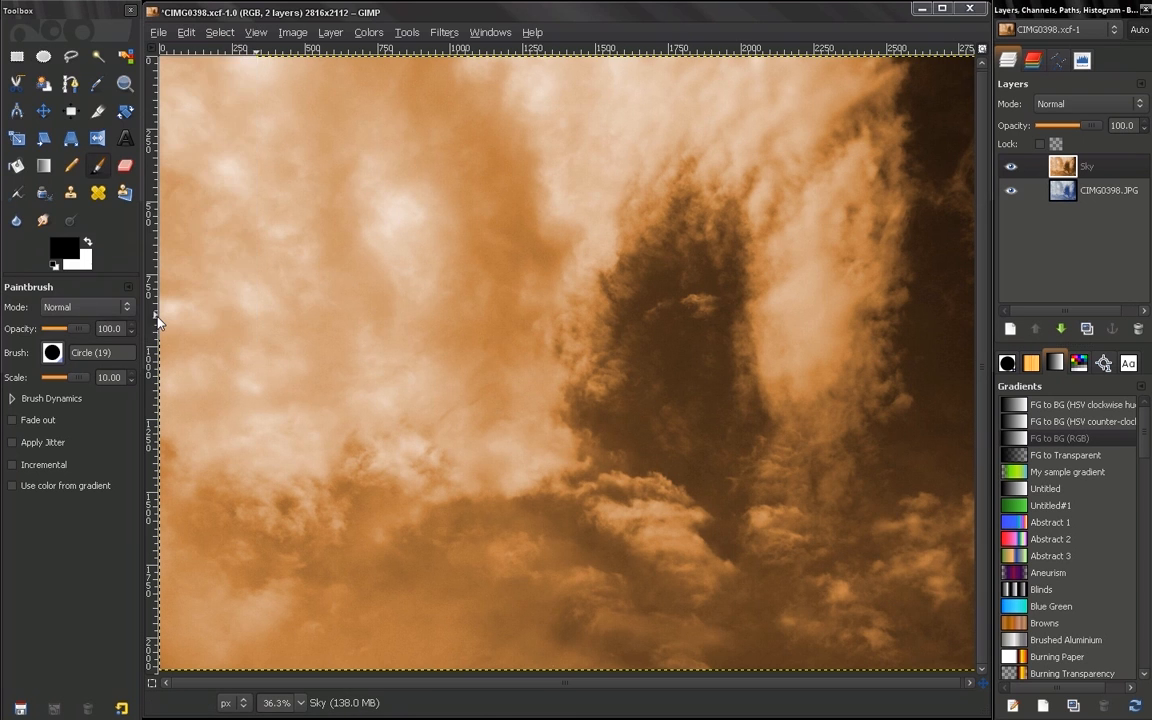
# Paint with black on the Sky layer's mask across the central clouds to reveal the blue sky underneath
pyautogui.click(1092, 166)
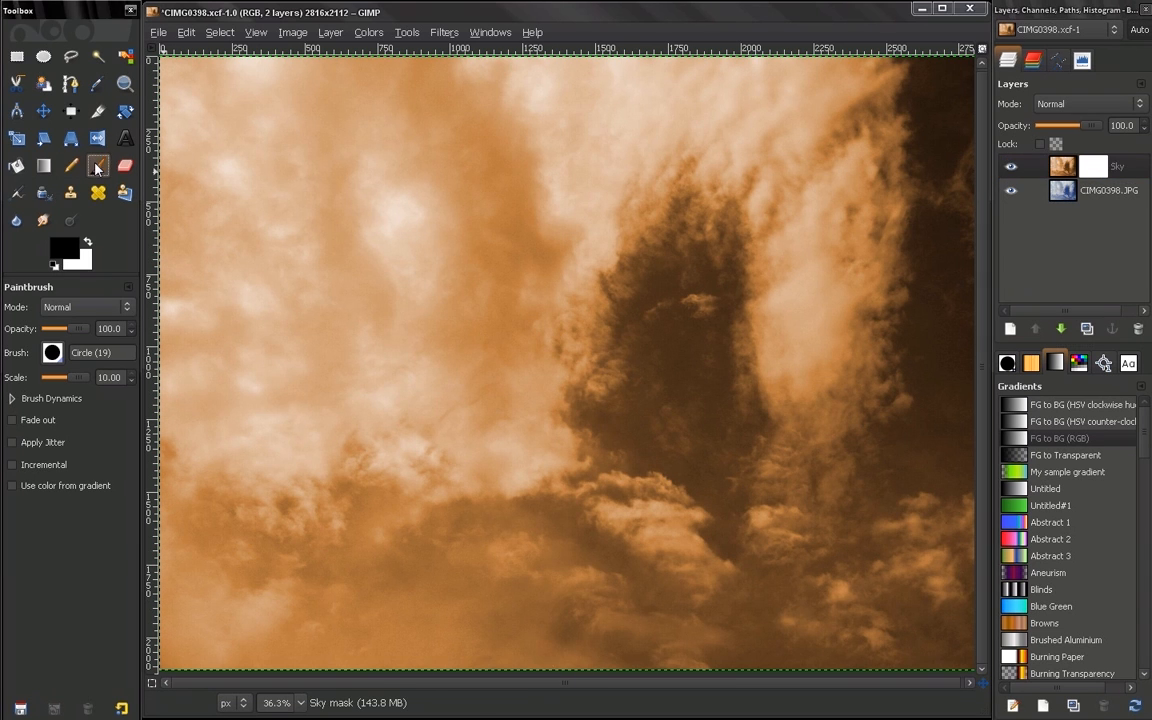
pyautogui.moveTo(490, 295)
pyautogui.mouseDown()
pyautogui.moveTo(643, 303)
pyautogui.moveTo(746, 275)
pyautogui.moveTo(476, 251)
pyautogui.moveTo(725, 249)
pyautogui.moveTo(753, 334)
pyautogui.moveTo(483, 321)
pyautogui.moveTo(830, 398)
pyautogui.moveTo(445, 368)
pyautogui.moveTo(460, 318)
pyautogui.mouseUp()
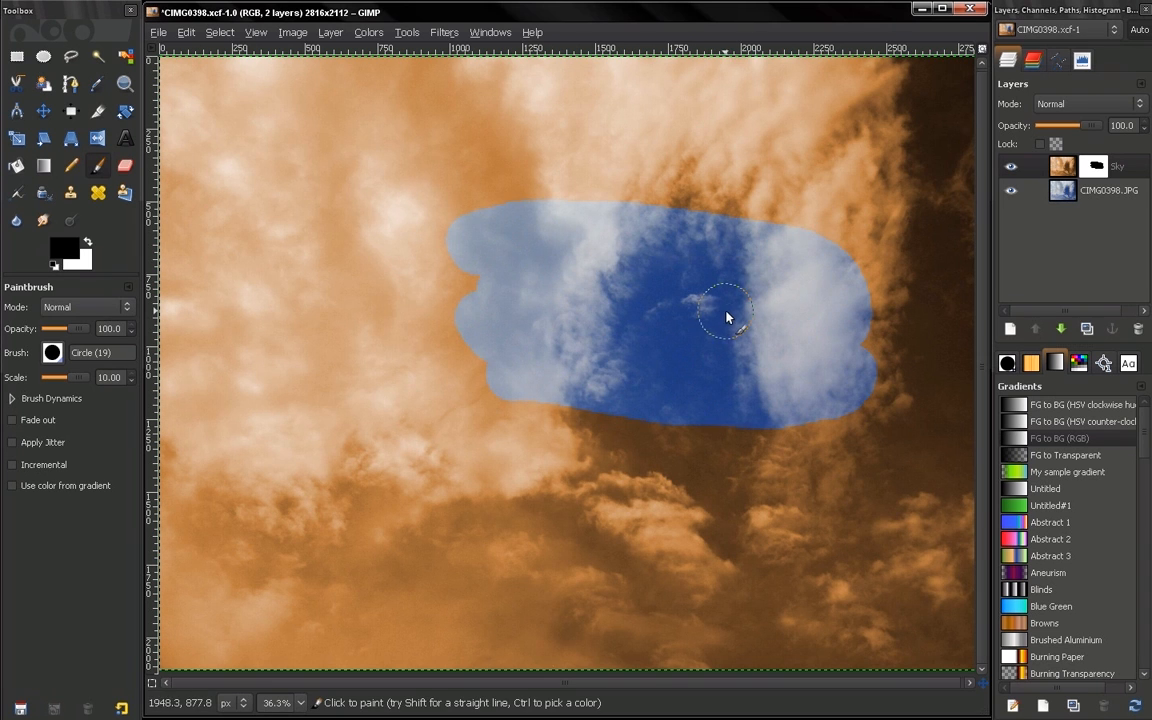
# Paint with white on the Sky mask over the whole revealed blue area to restore the orange sky
pyautogui.click(86, 245)
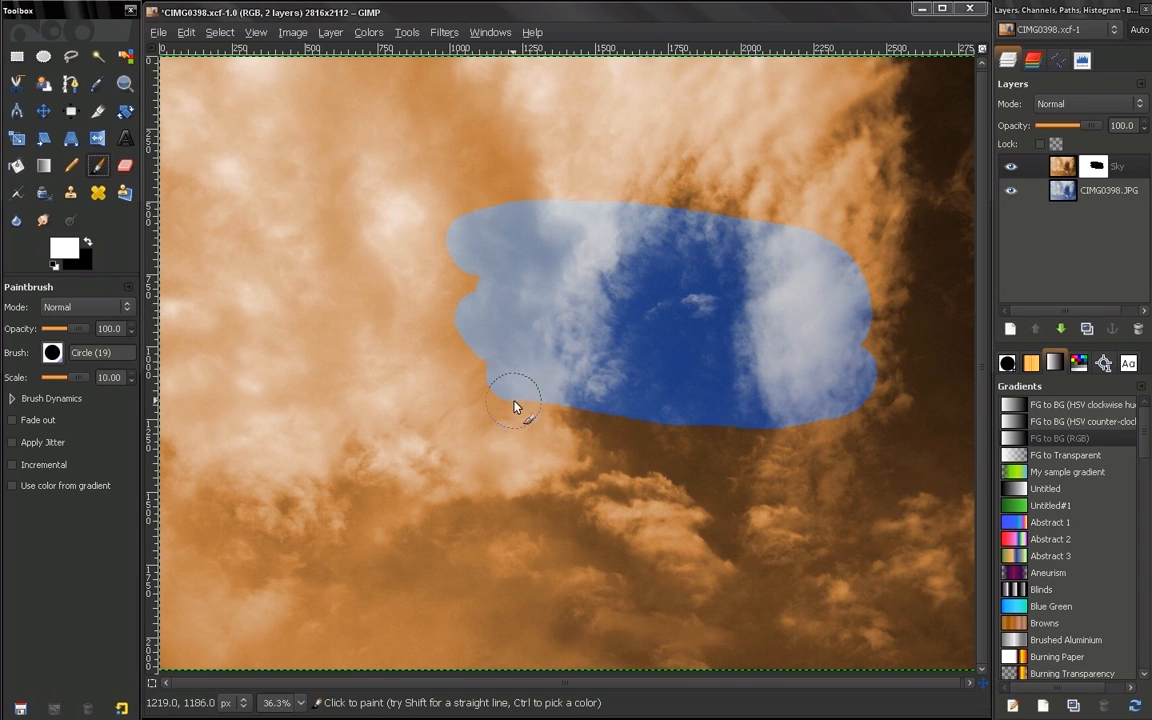
pyautogui.click(638, 404)
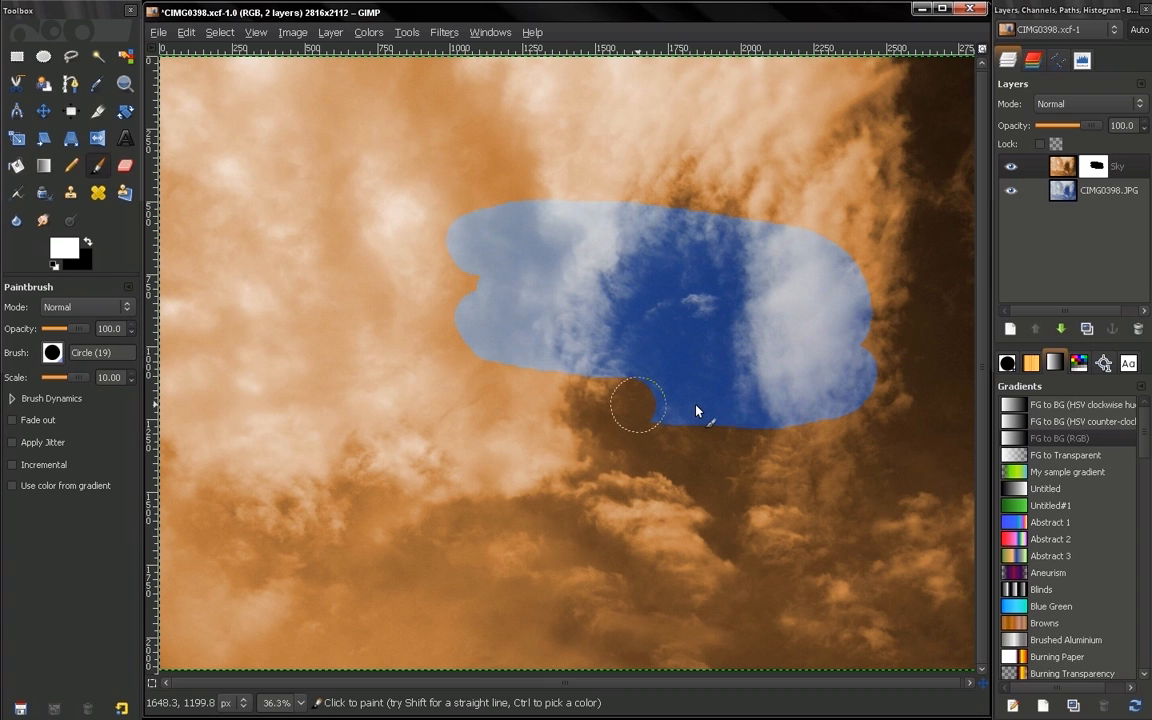
pyautogui.moveTo(697, 410)
pyautogui.mouseDown()
pyautogui.moveTo(875, 334)
pyautogui.moveTo(798, 354)
pyautogui.moveTo(613, 337)
pyautogui.moveTo(442, 296)
pyautogui.moveTo(517, 276)
pyautogui.moveTo(861, 330)
pyautogui.moveTo(881, 315)
pyautogui.moveTo(553, 244)
pyautogui.mouseUp()
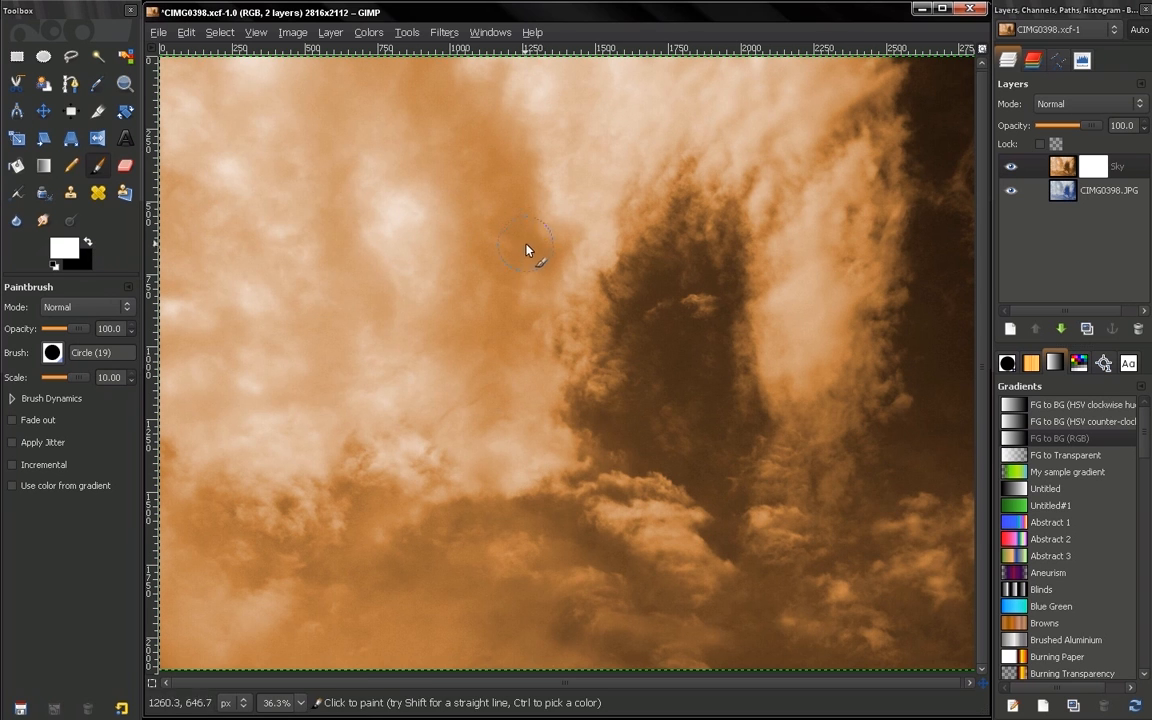
# Apply a linear black-to-white gradient across the Sky mask from the image's left edge to its right edge
pyautogui.click(43, 168)
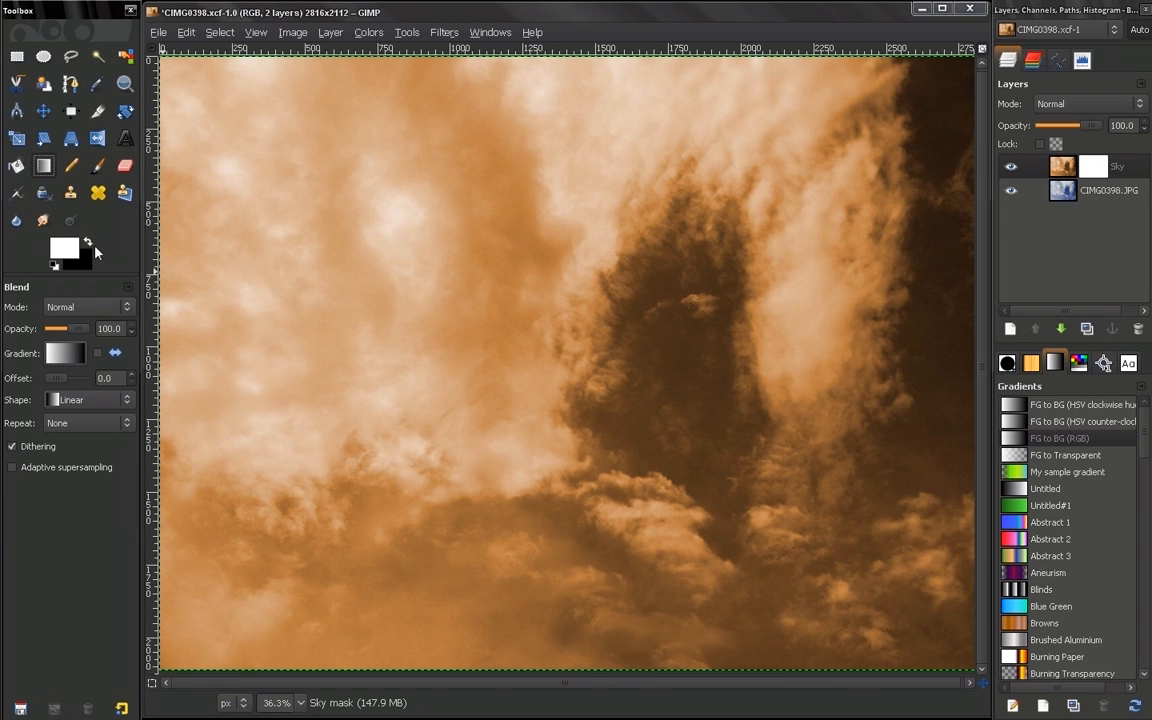
pyautogui.click(89, 244)
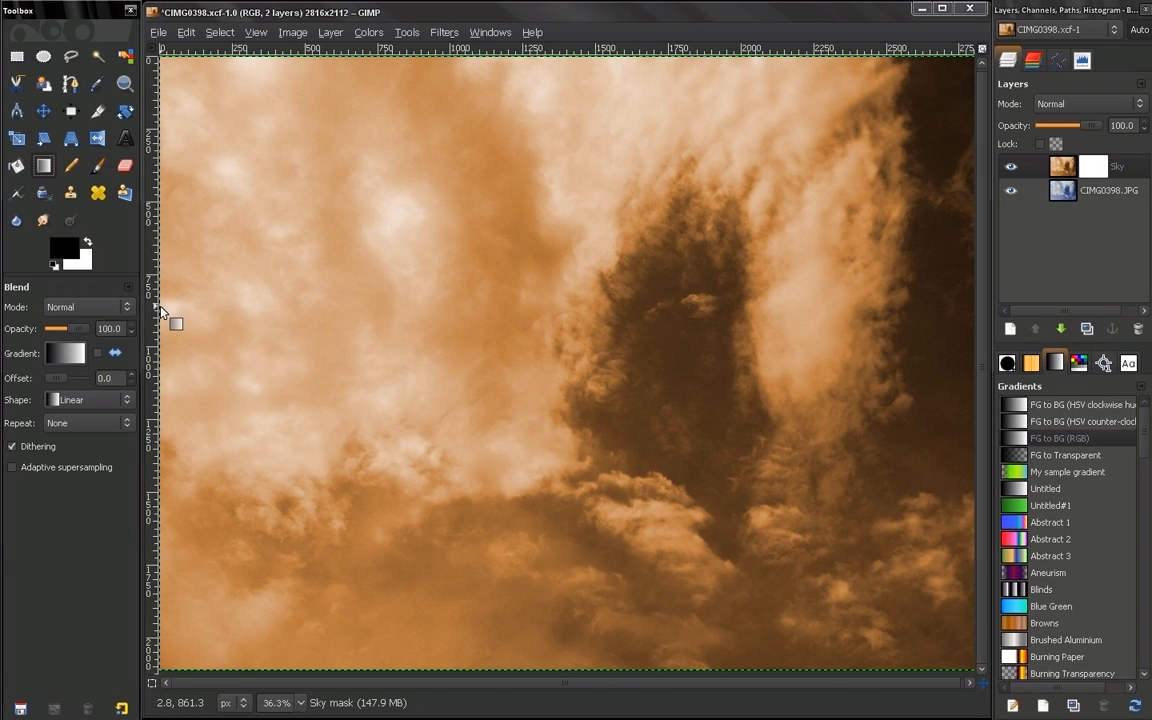
pyautogui.moveTo(161, 311); pyautogui.dragTo(960, 314)
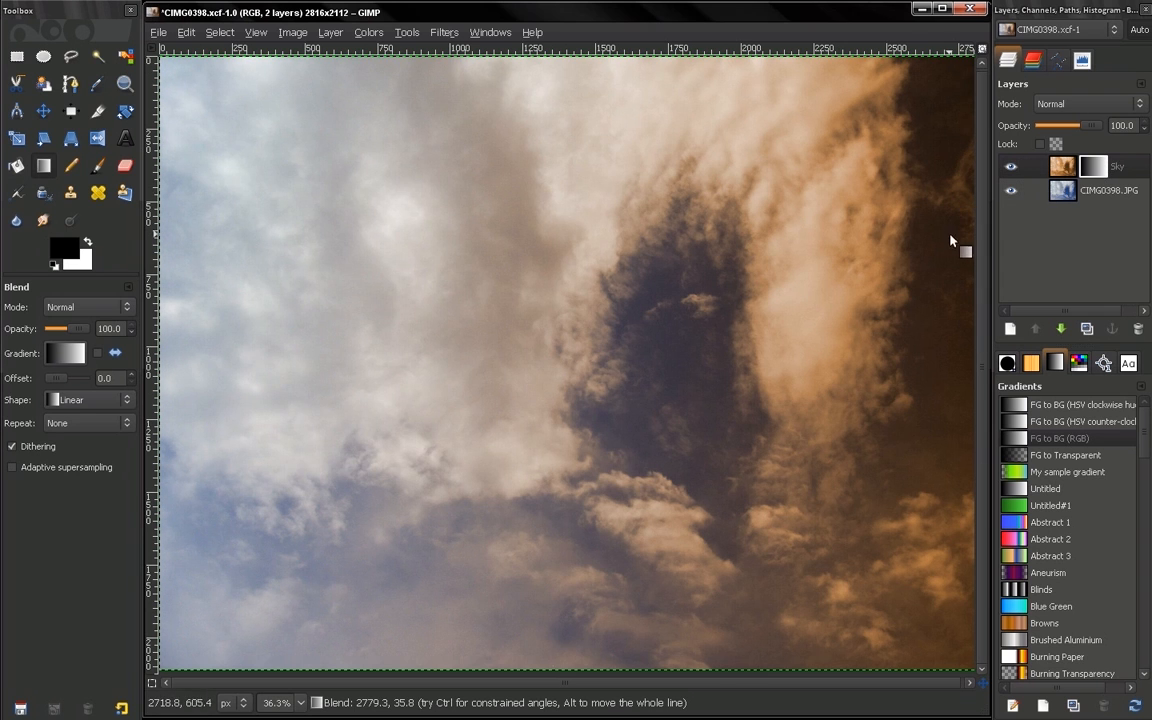
# Swap the colors and apply a linear white-to-black gradient across the Sky mask from left to right
pyautogui.click(88, 245)
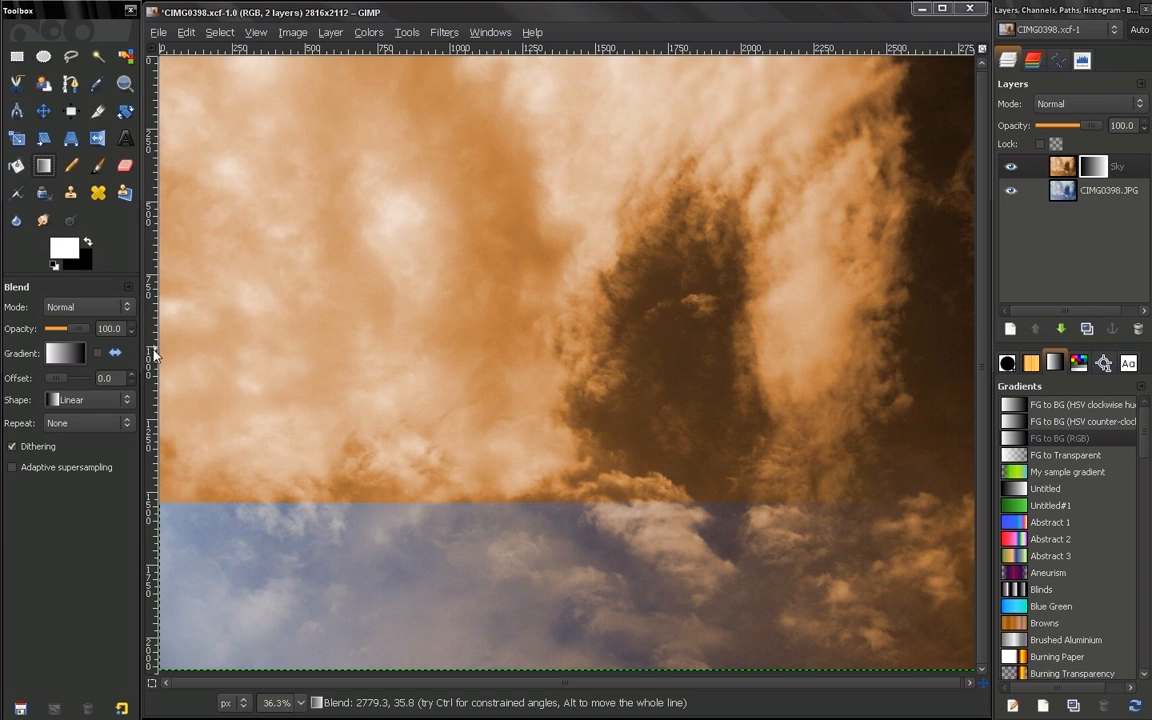
pyautogui.moveTo(171, 329); pyautogui.dragTo(965, 330)
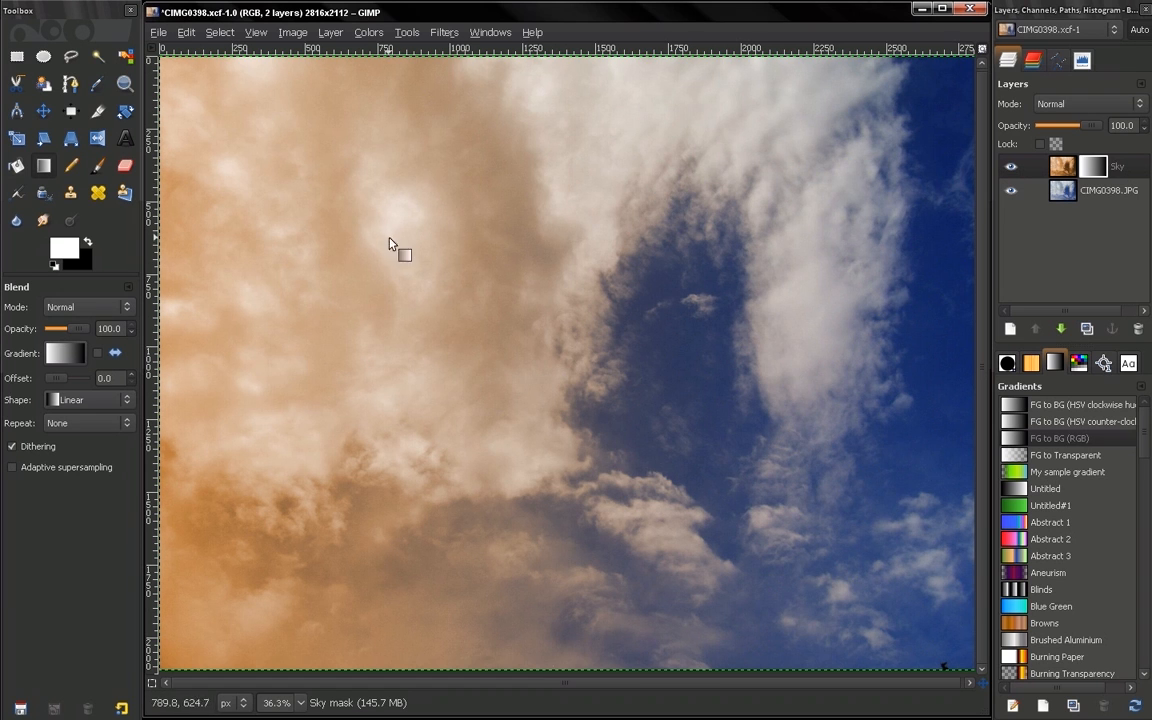
# Open the foreground color for editing
pyautogui.click(62, 245)
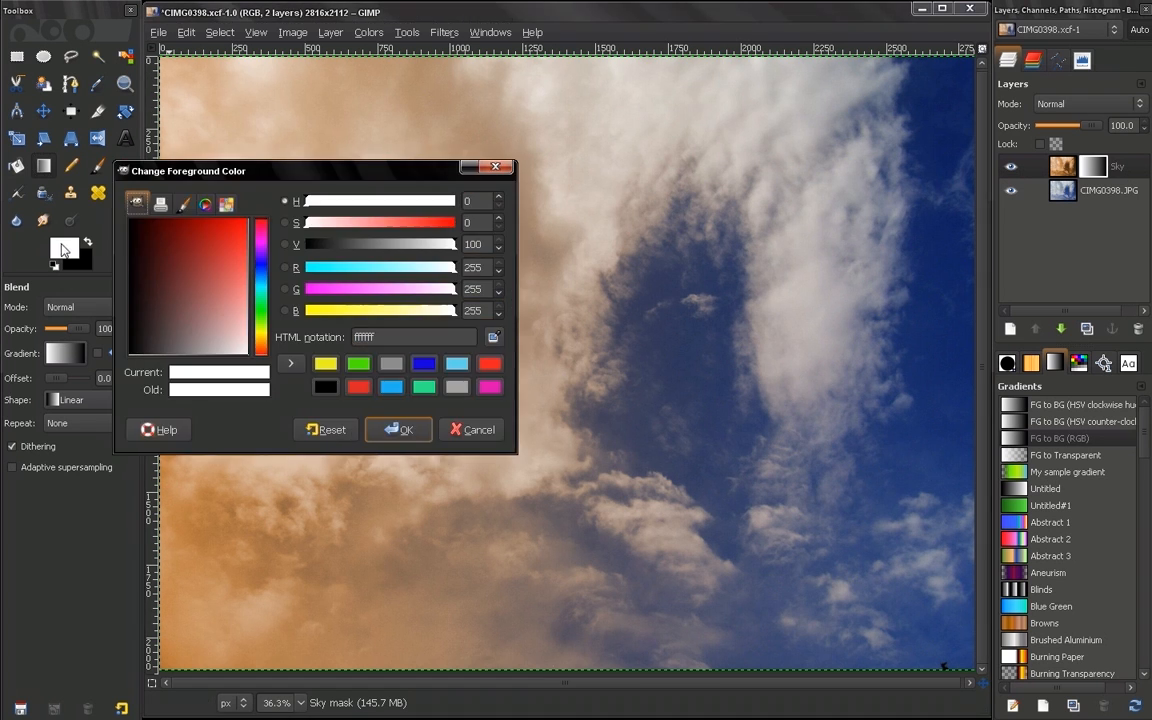